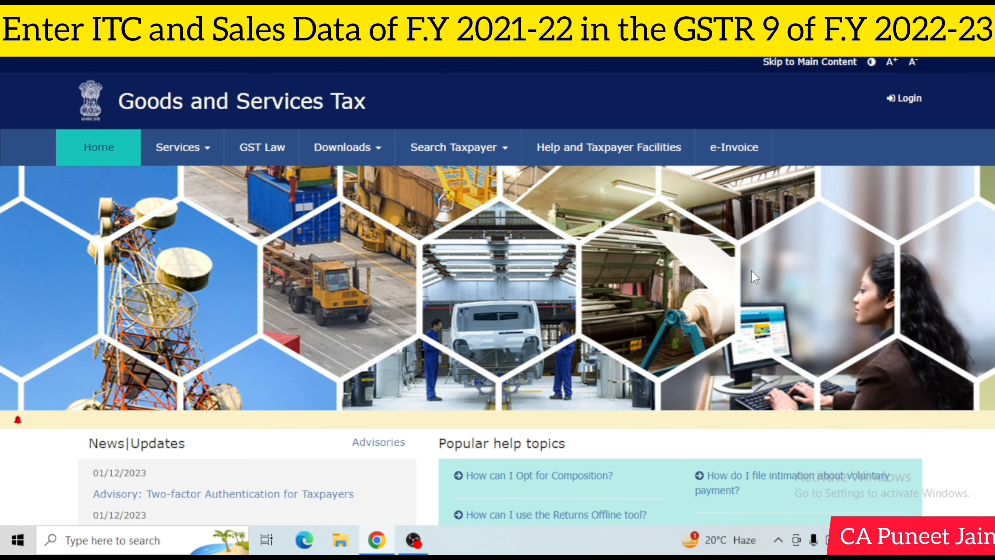
# Step: Open the login page of the GST portal
pyautogui.click(908, 101)
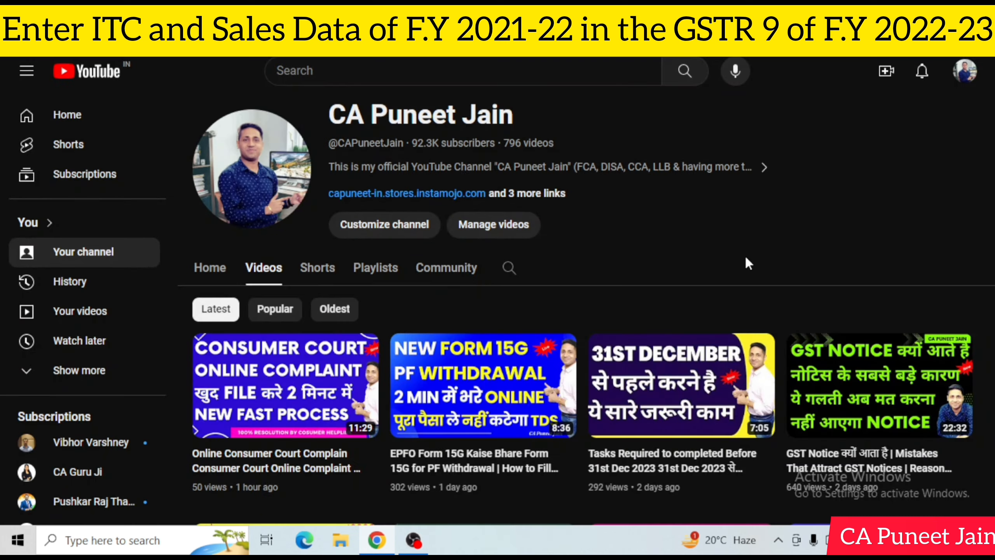
pyautogui.scroll(-1, 748, 264)
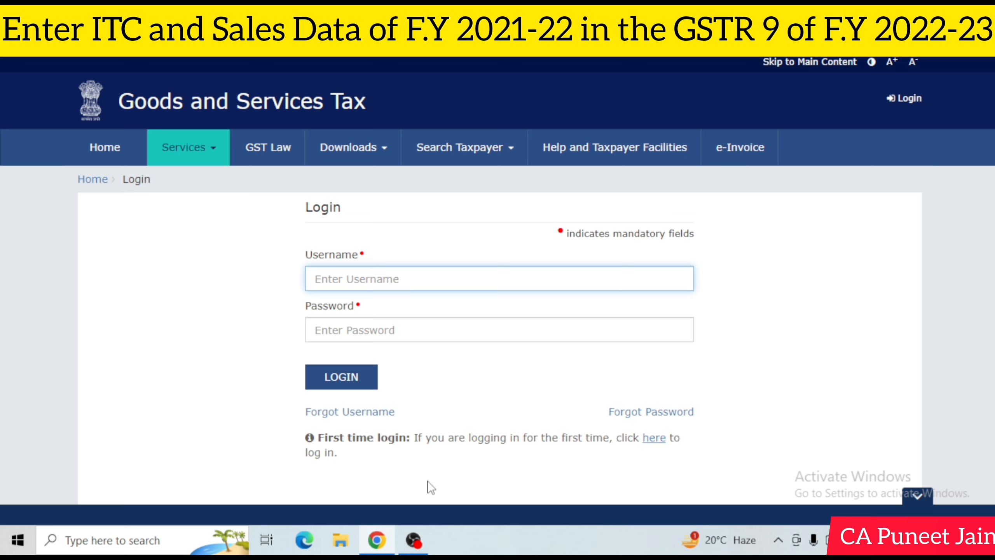
pyautogui.click(413, 540)
pyautogui.click(110, 454)
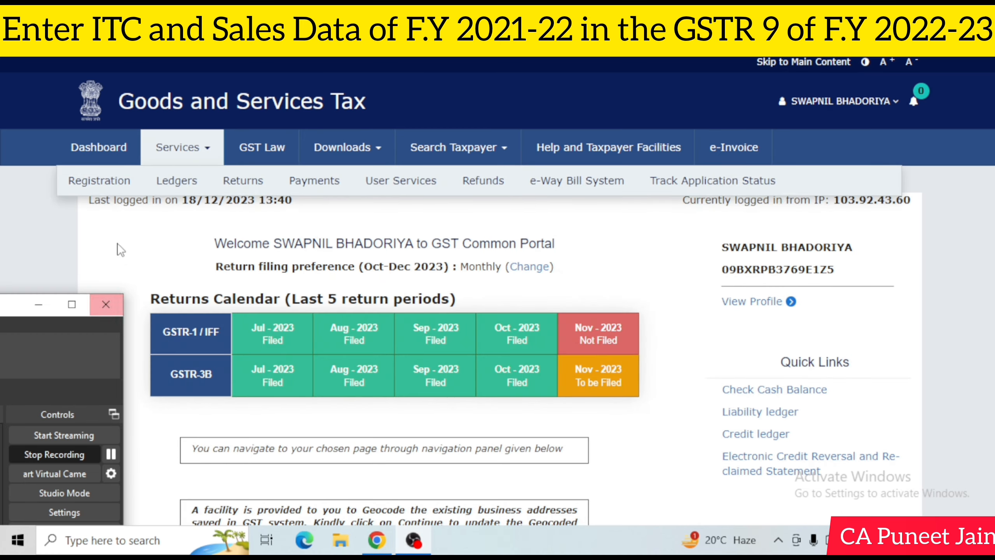
pyautogui.click(120, 248)
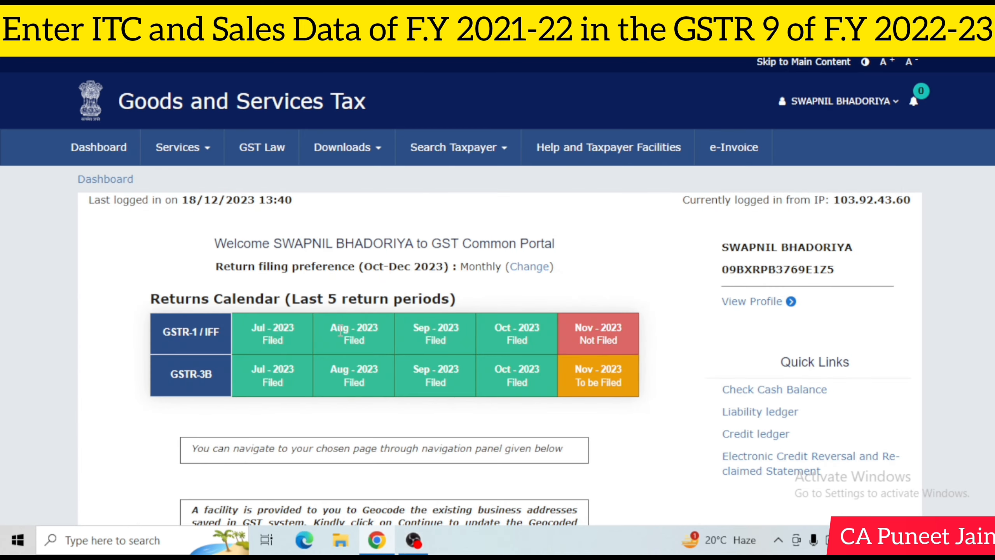
# Step: Open the Annual Return page and search the returns for financial year 2022-23
pyautogui.scroll(-5, 431, 373)
pyautogui.click(283, 433)
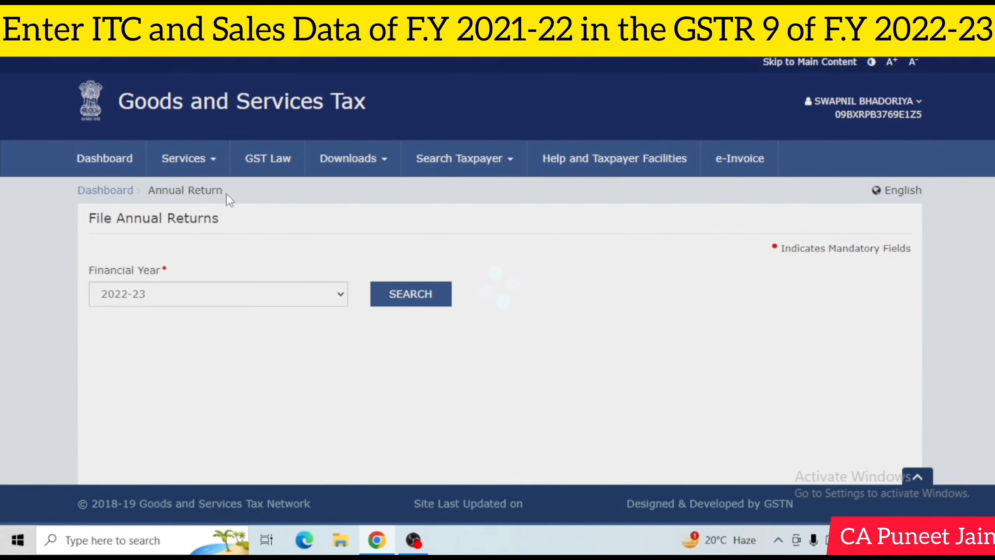
pyautogui.click(388, 294)
pyautogui.click(410, 295)
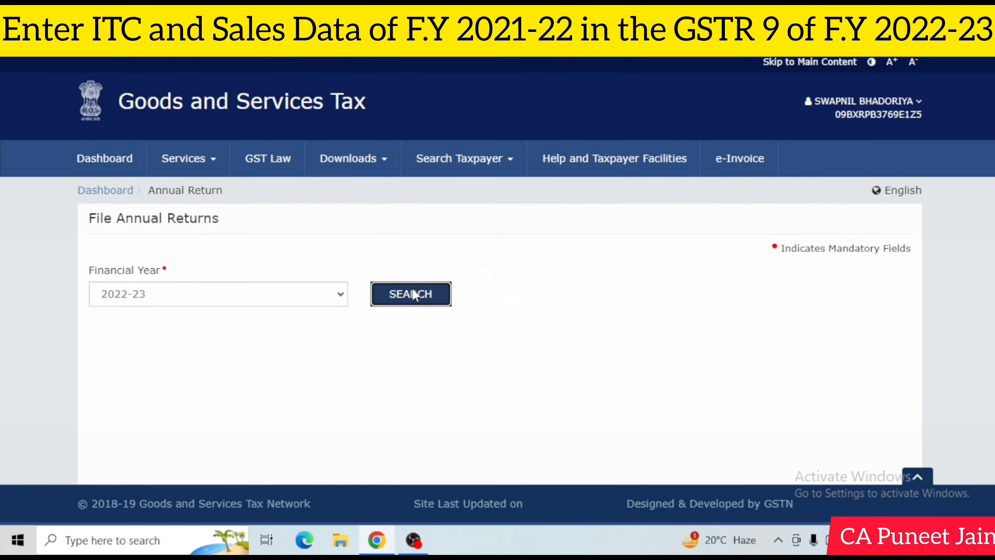
# Step: Start preparing GSTR-9 online and answer No to filing a Nil return, continuing to the return's table overview
pyautogui.scroll(-8, 412, 309)
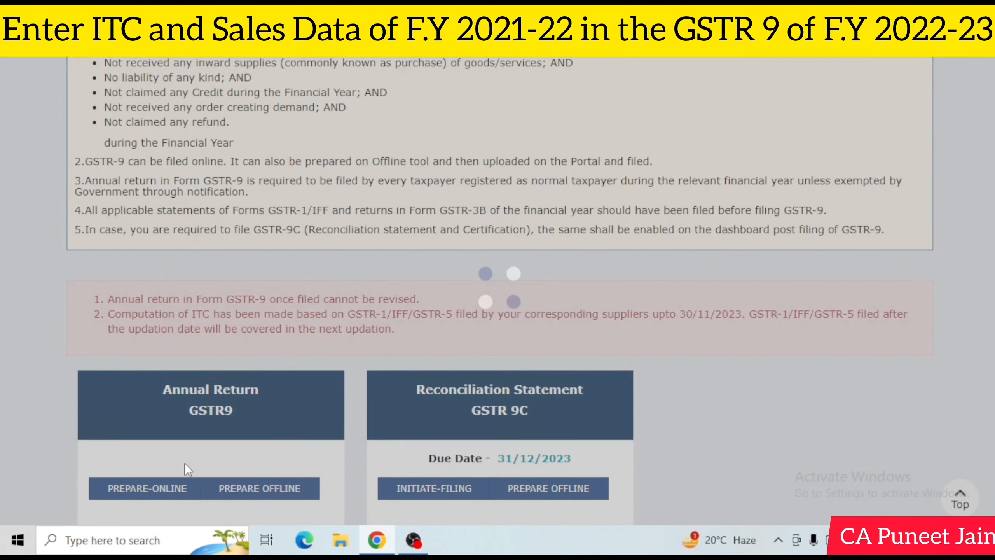
pyautogui.scroll(-2, 182, 450)
pyautogui.click(168, 414)
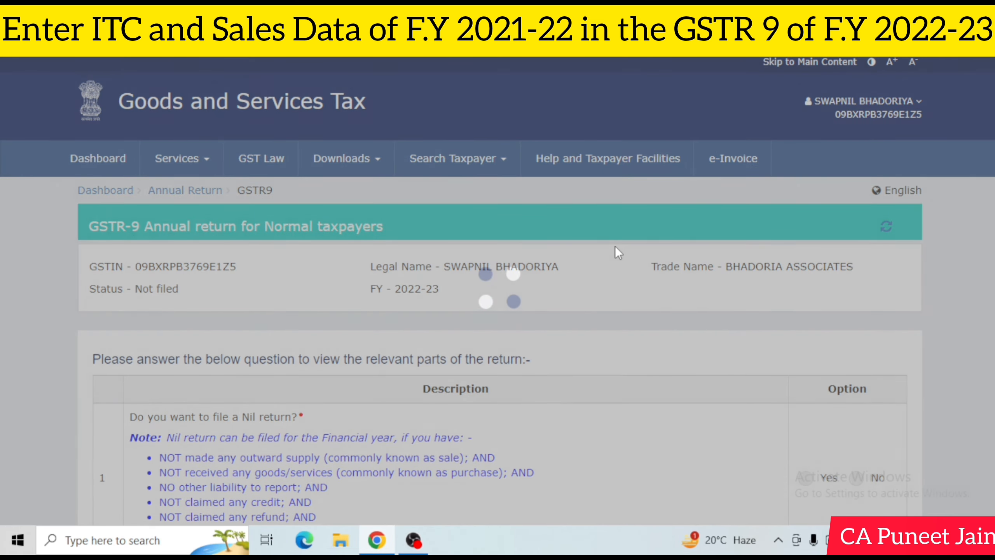
pyautogui.scroll(-3, 614, 239)
pyautogui.click(856, 329)
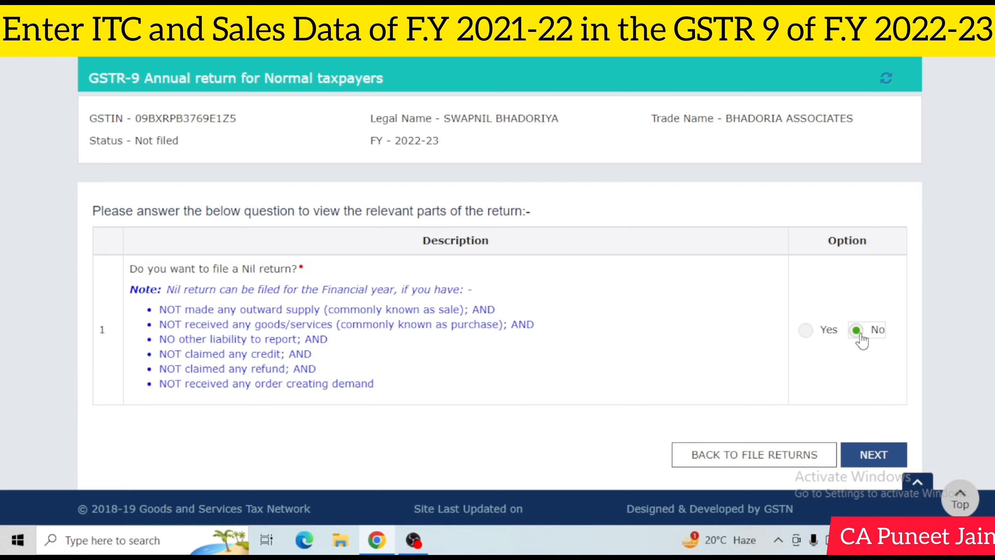
pyautogui.click(873, 454)
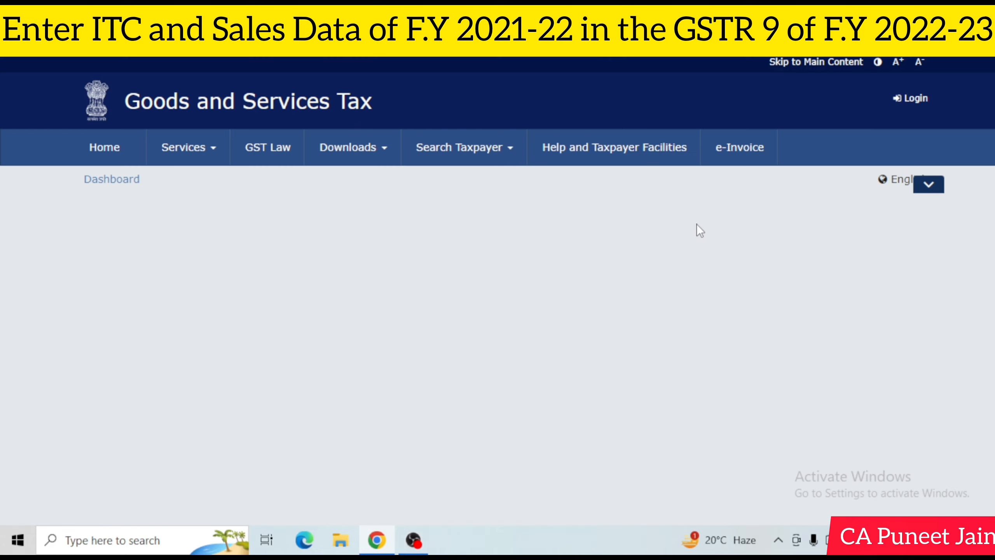
# Step: Open table 6, Details of ITC availed during the financial year, from the GSTR-9 table overview
pyautogui.scroll(-3, 697, 233)
pyautogui.scroll(-2, 497, 290)
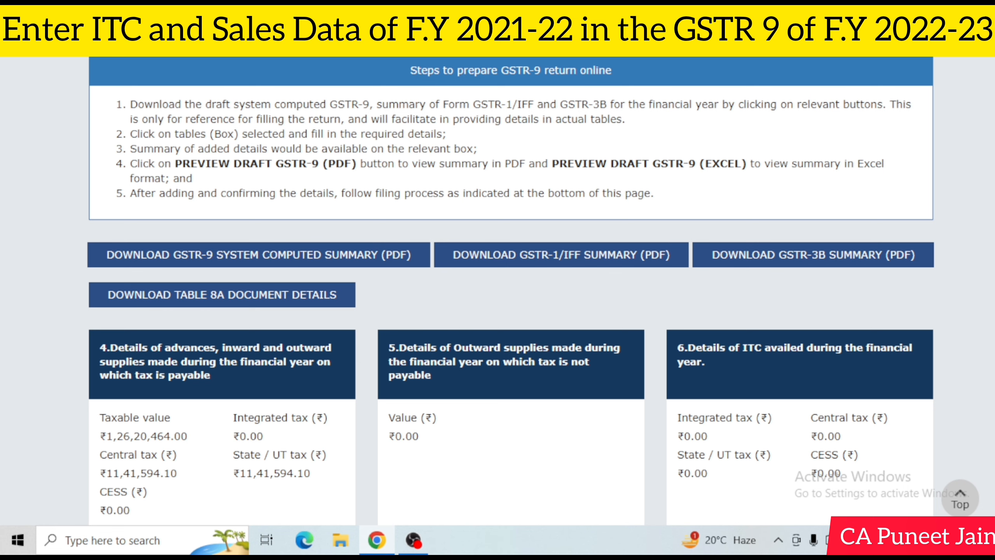
pyautogui.scroll(-2, 776, 212)
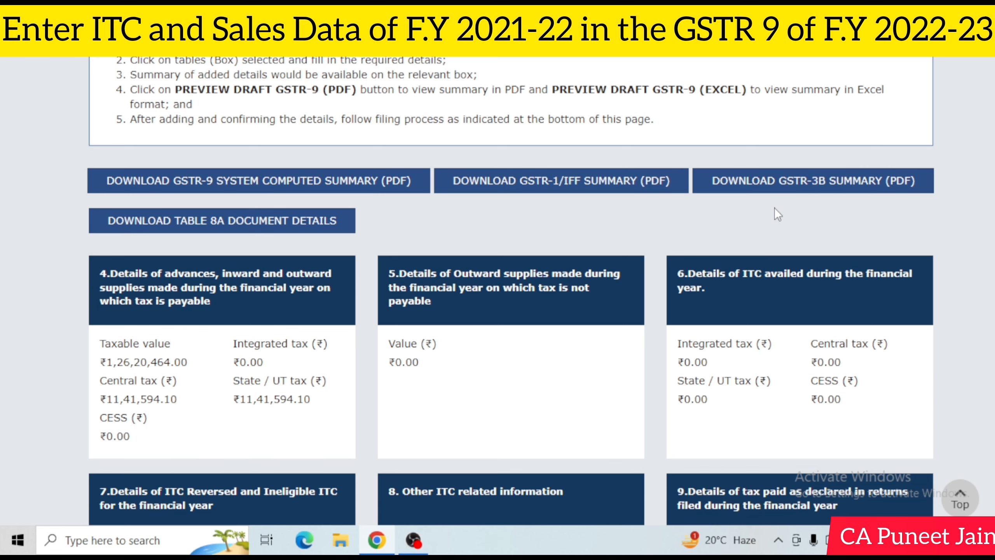
pyautogui.scroll(-4, 776, 212)
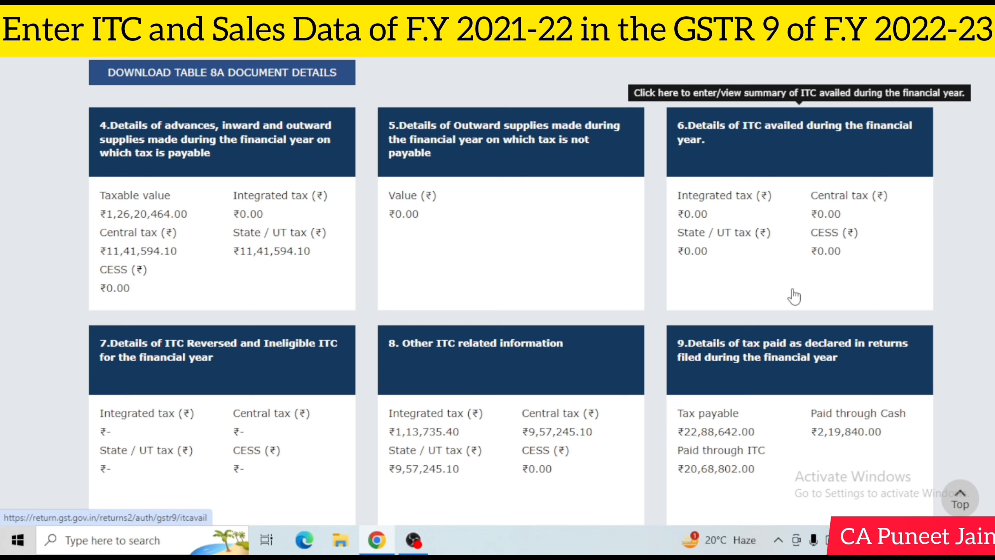
pyautogui.click(783, 225)
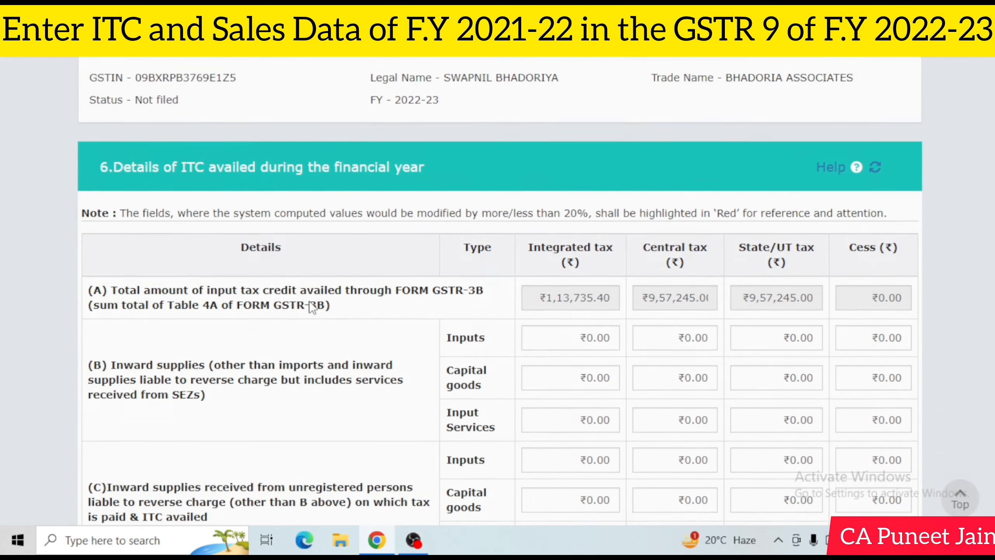
# Step: Examine row A, the total ITC availed through FORM GSTR-3B, and look through the rows of table 6 down to Total ITC availed
pyautogui.scroll(-3, 309, 300)
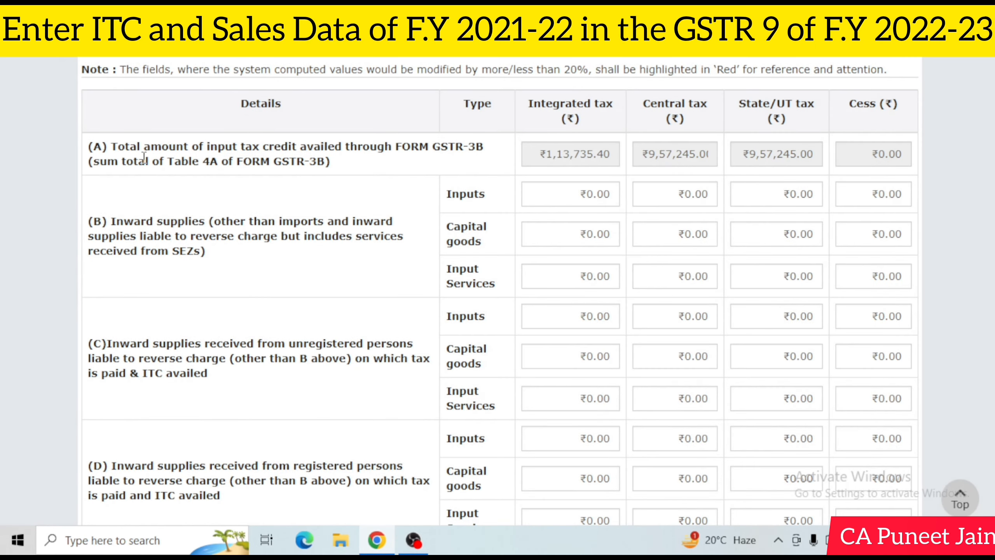
pyautogui.moveTo(93, 147); pyautogui.dragTo(387, 174)
pyautogui.click(551, 169)
pyautogui.moveTo(535, 154); pyautogui.dragTo(815, 153)
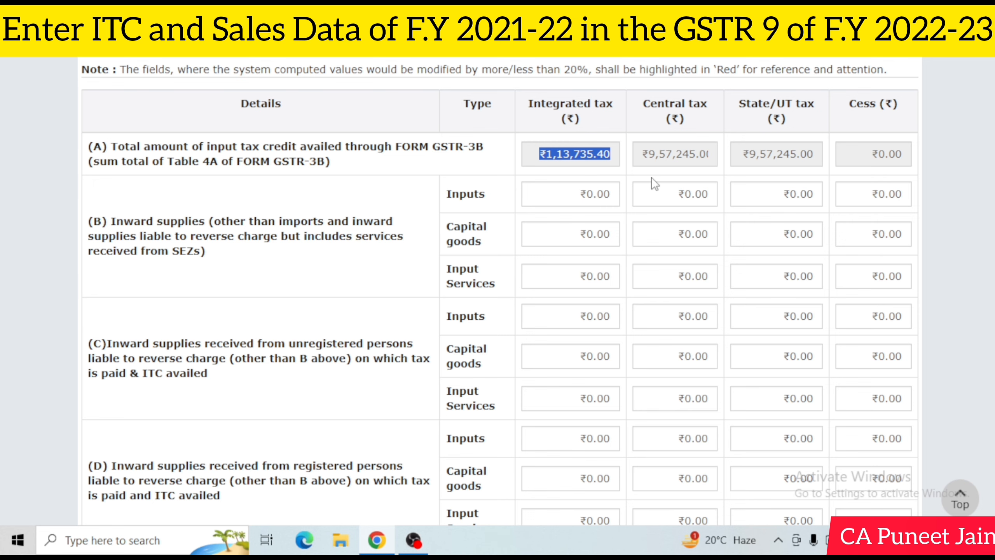
pyautogui.click(356, 202)
pyautogui.scroll(-2, 192, 304)
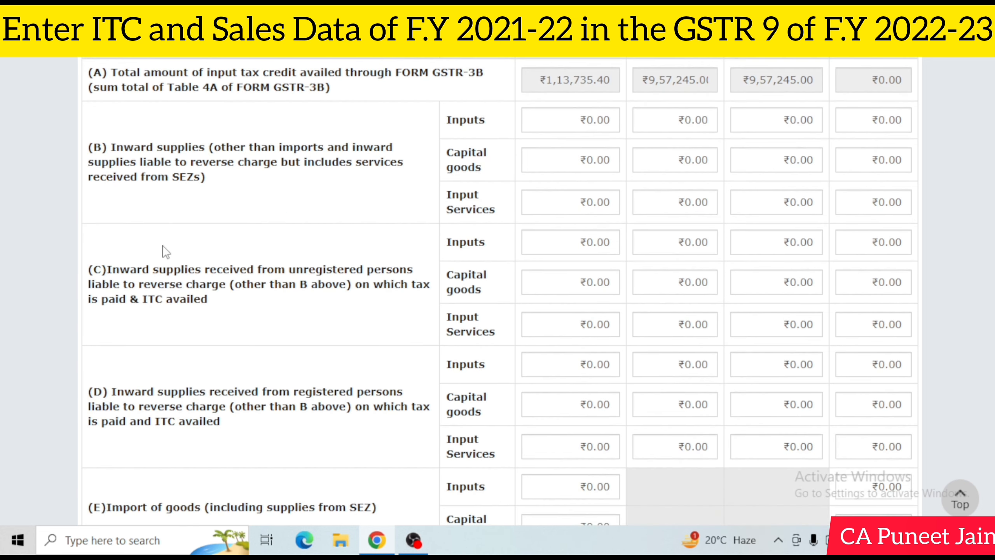
pyautogui.scroll(-6, 169, 250)
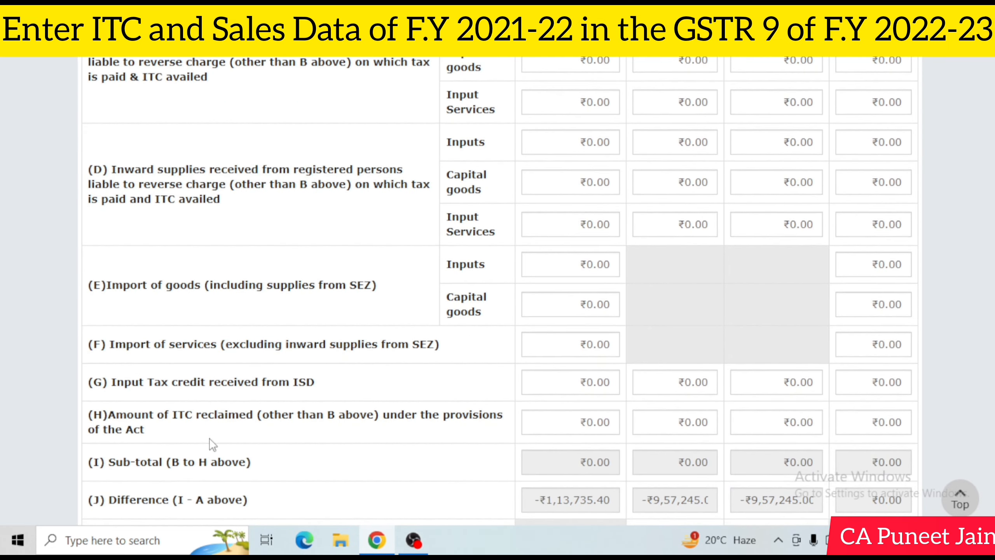
pyautogui.scroll(-6, 212, 445)
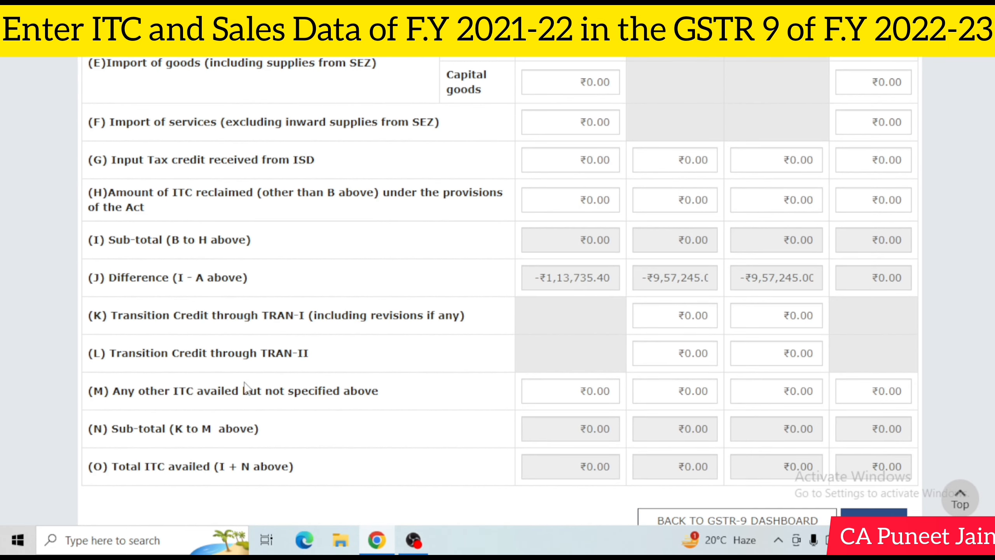
pyautogui.scroll(12, 376, 235)
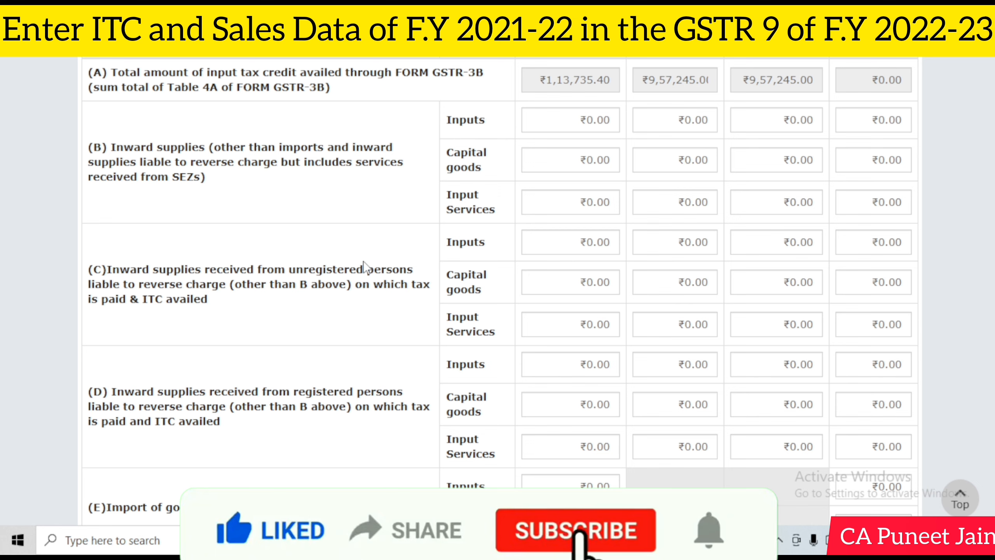
# Step: Compare the GSTR-3B credit in row A with the inward supply, import and other ITC breakdown rows of table 6
pyautogui.moveTo(542, 81); pyautogui.dragTo(803, 89)
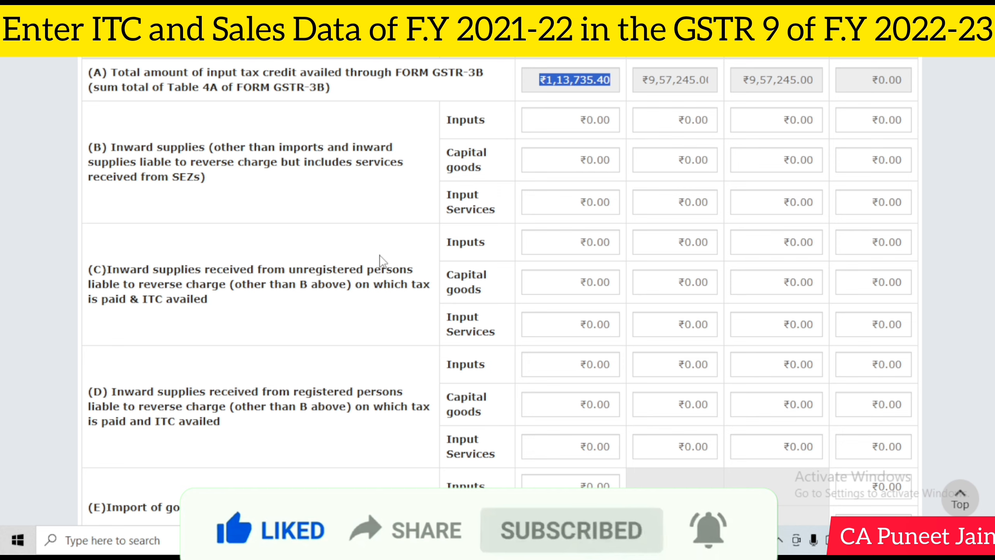
pyautogui.scroll(-2, 114, 151)
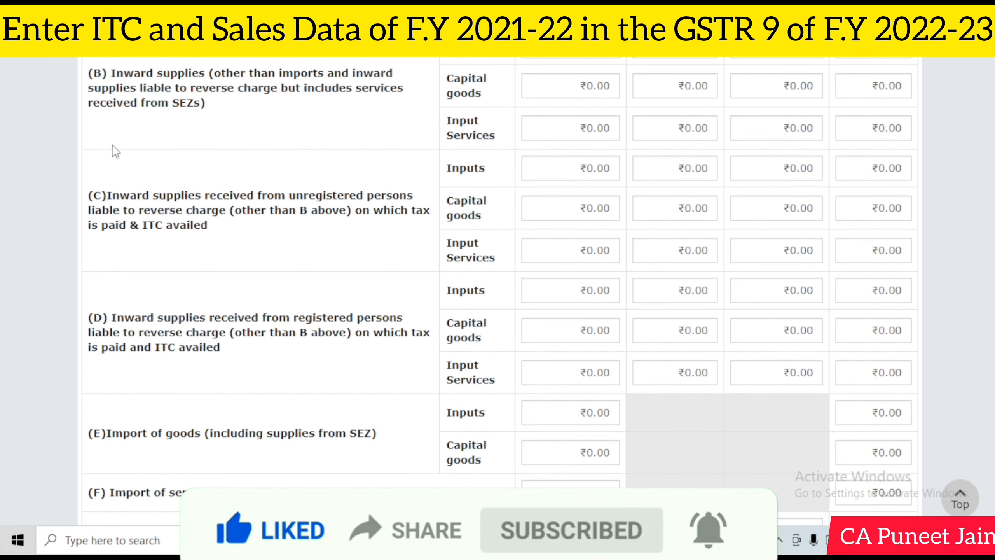
pyautogui.scroll(6, 130, 139)
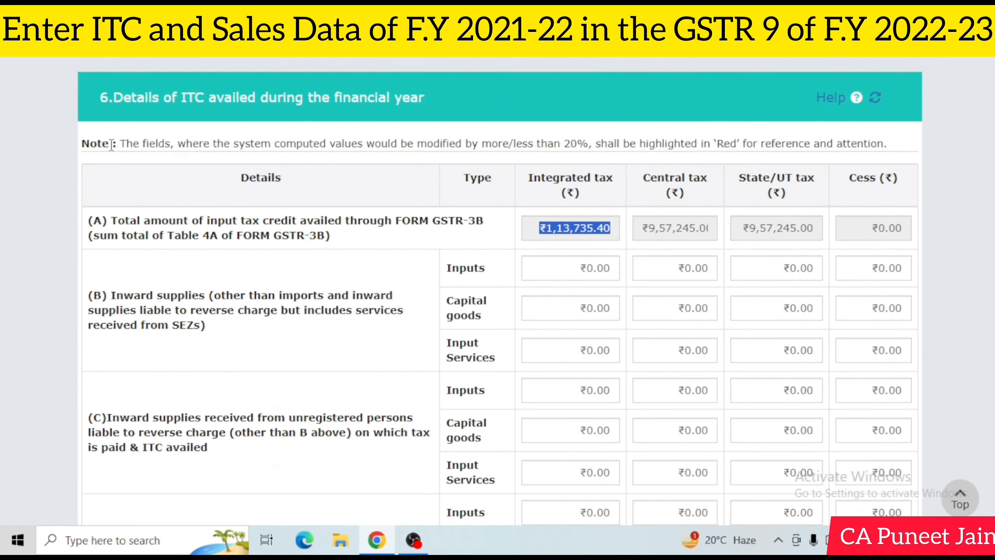
pyautogui.scroll(-4, 121, 282)
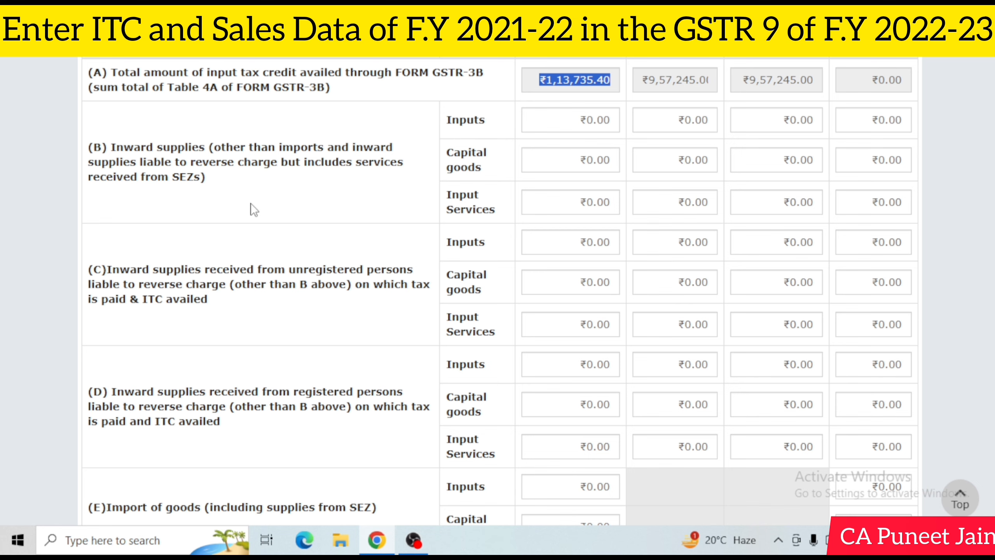
pyautogui.scroll(-2, 254, 209)
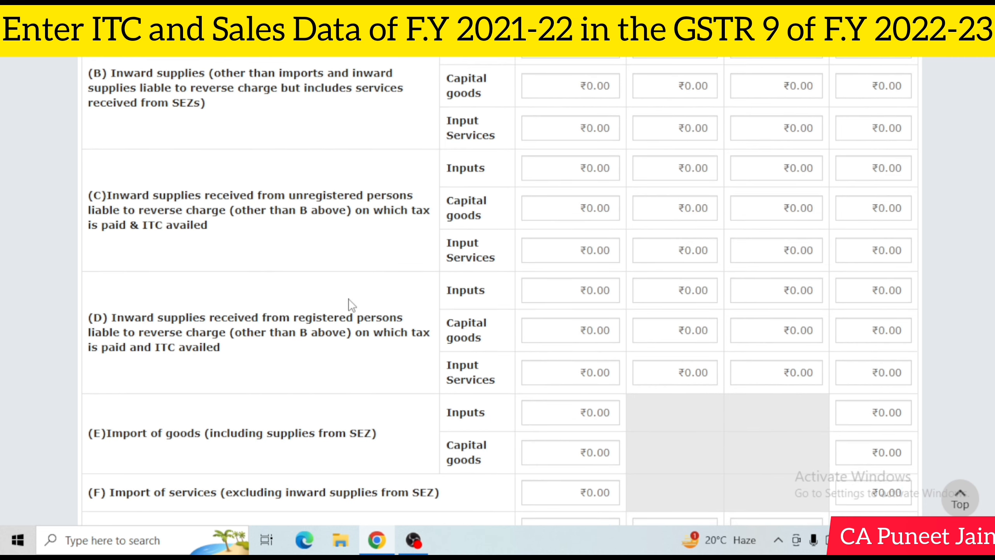
pyautogui.scroll(-6, 351, 304)
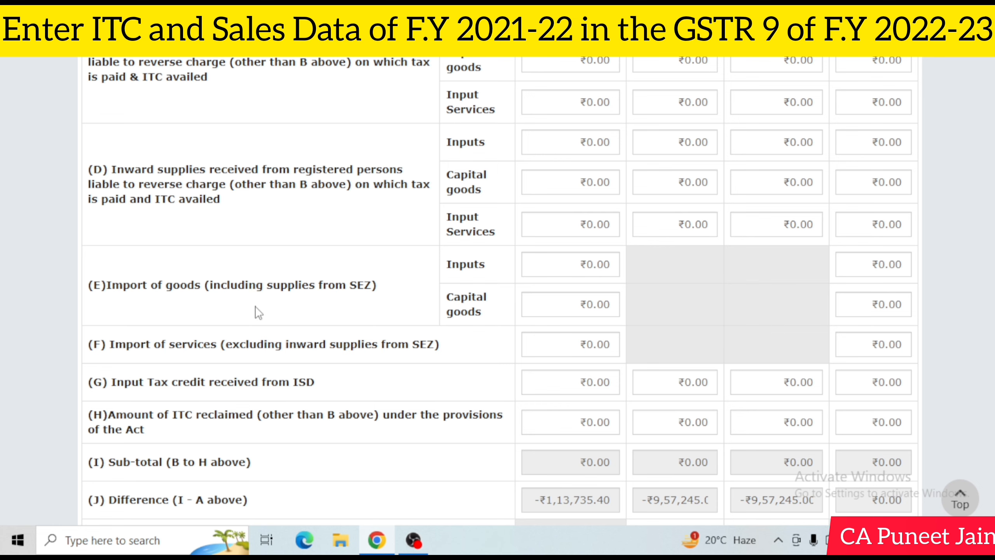
pyautogui.scroll(-4, 293, 291)
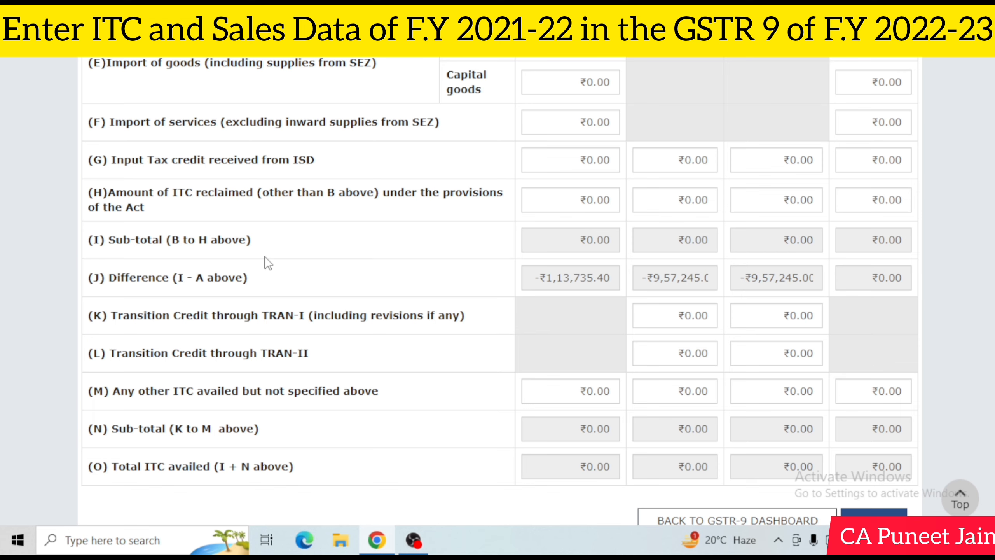
pyautogui.scroll(15, 265, 257)
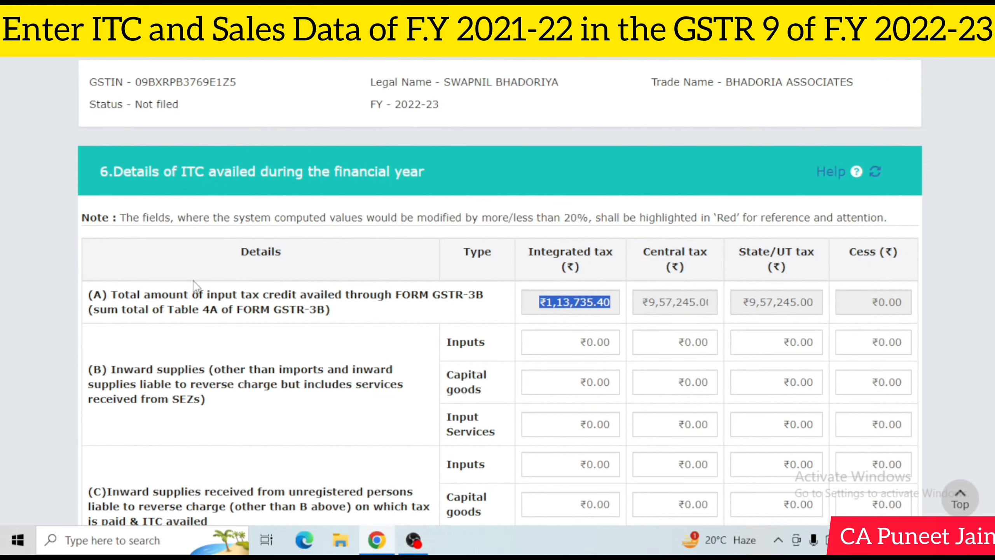
pyautogui.scroll(-15, 111, 181)
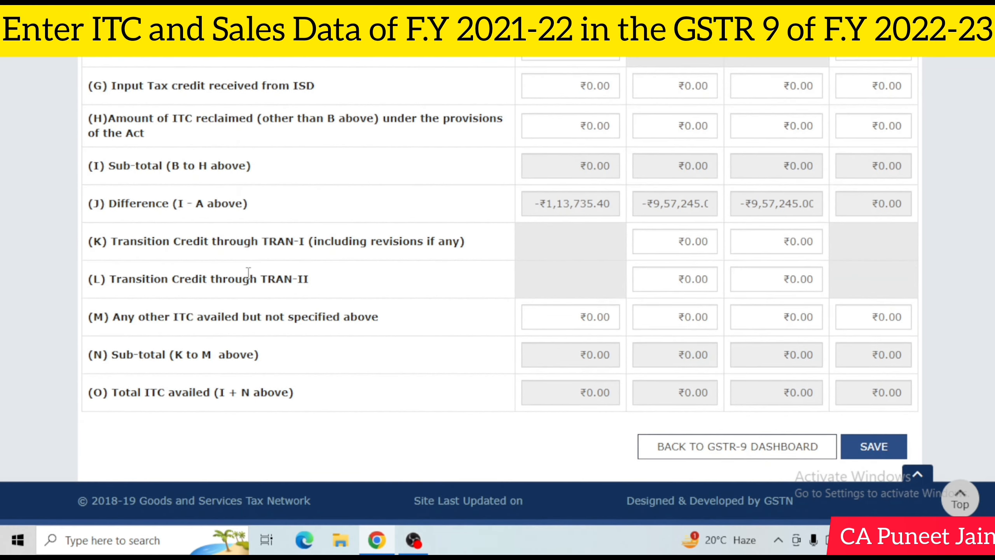
# Step: Examine row M, Any other ITC availed but not specified above, and its tax amount fields
pyautogui.moveTo(92, 320); pyautogui.dragTo(444, 325)
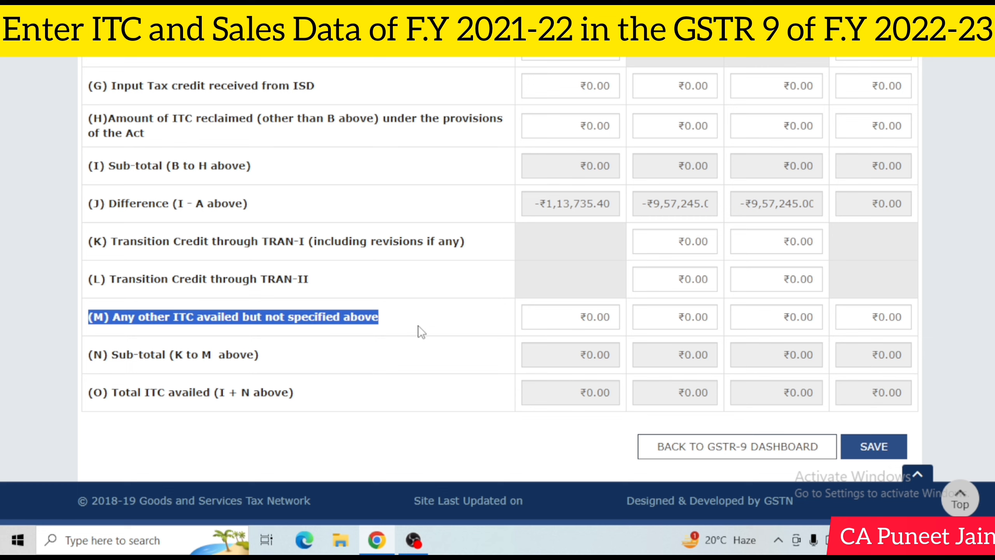
pyautogui.click(372, 353)
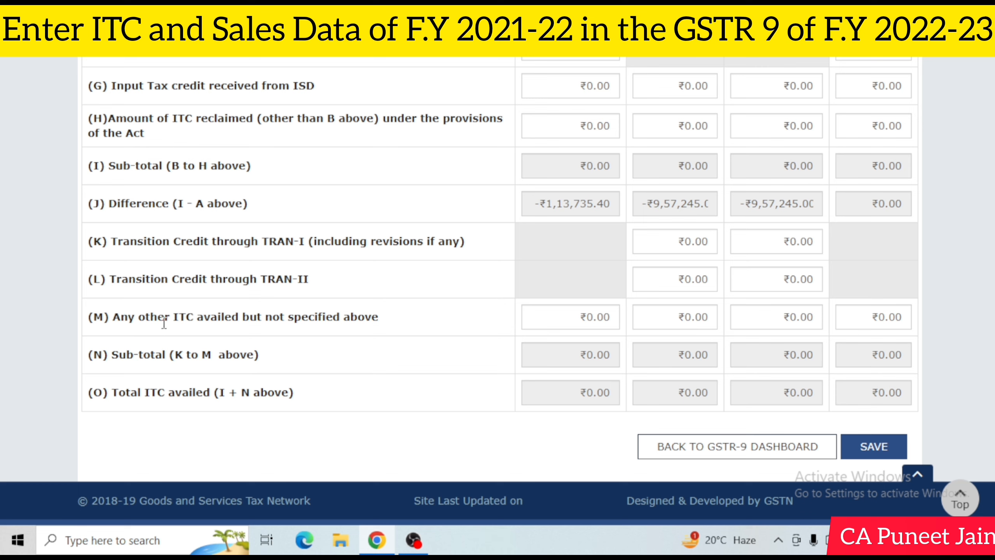
pyautogui.moveTo(294, 317); pyautogui.dragTo(400, 331)
pyautogui.click(415, 333)
pyautogui.click(563, 318)
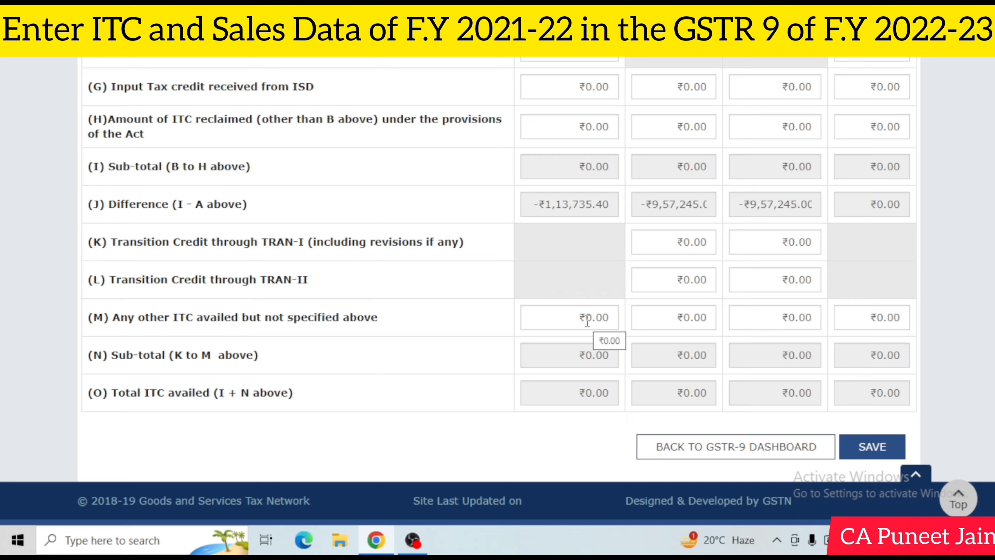
# Step: Recheck the rows of table 6 and return to the GSTR-9 dashboard without saving
pyautogui.scroll(15, 507, 311)
pyautogui.scroll(-3, 529, 278)
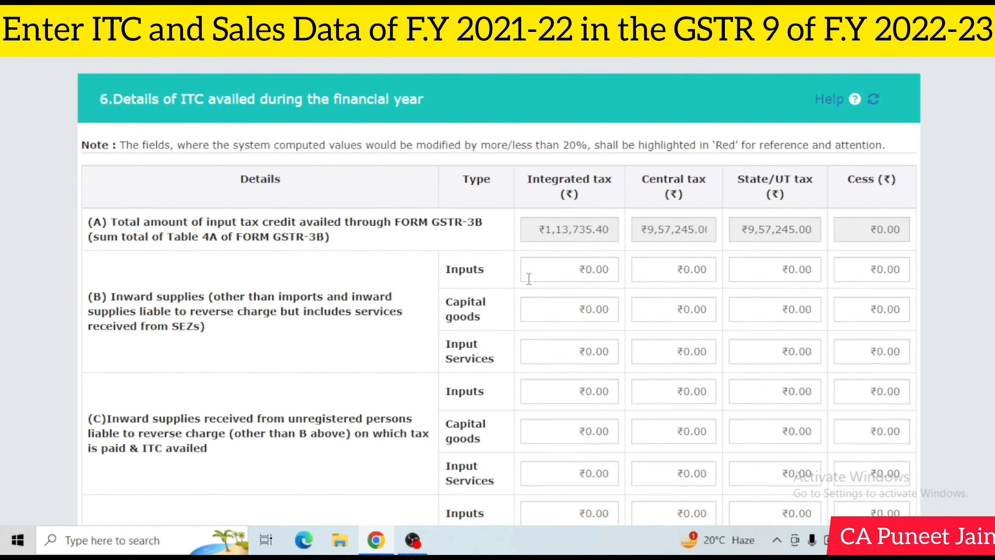
pyautogui.scroll(-10, 479, 299)
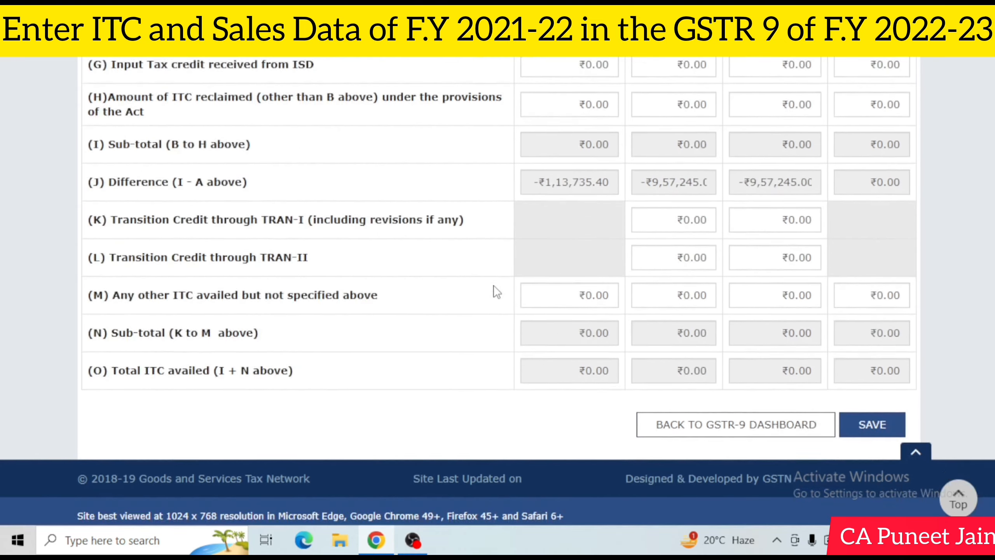
pyautogui.click(725, 415)
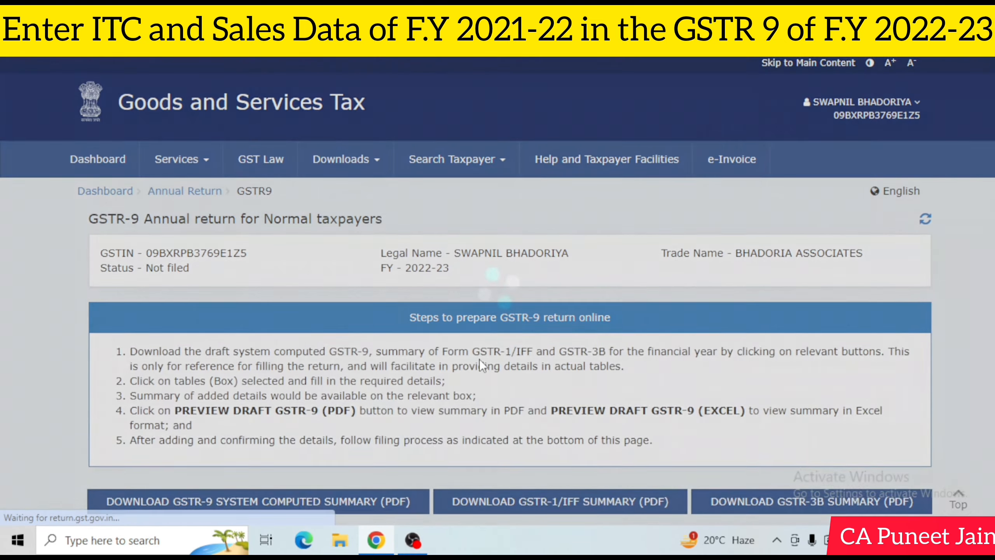
# Step: Look through the GSTR-9 dashboard boxes from table 4 to table 15 for the ITC-related sections
pyautogui.scroll(-10, 479, 359)
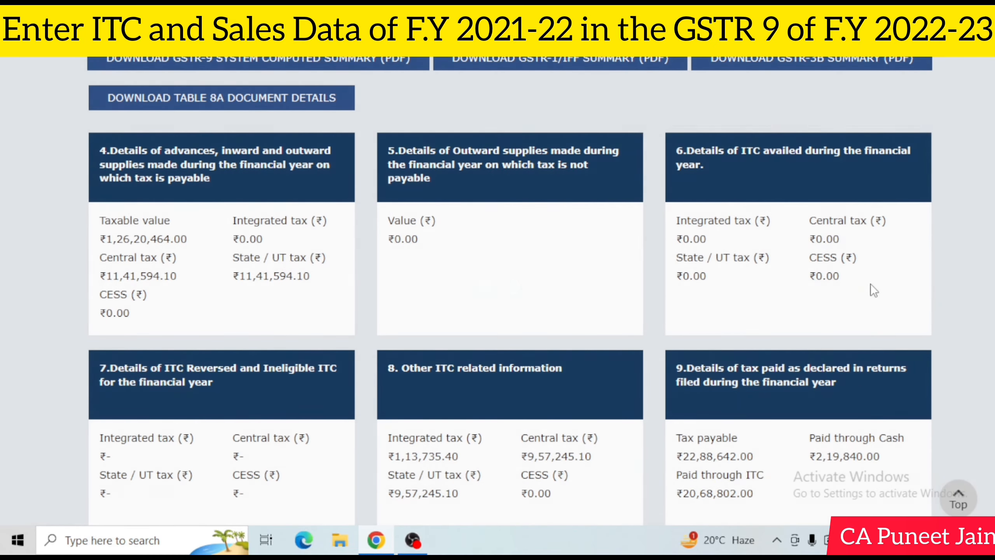
pyautogui.scroll(-2, 229, 206)
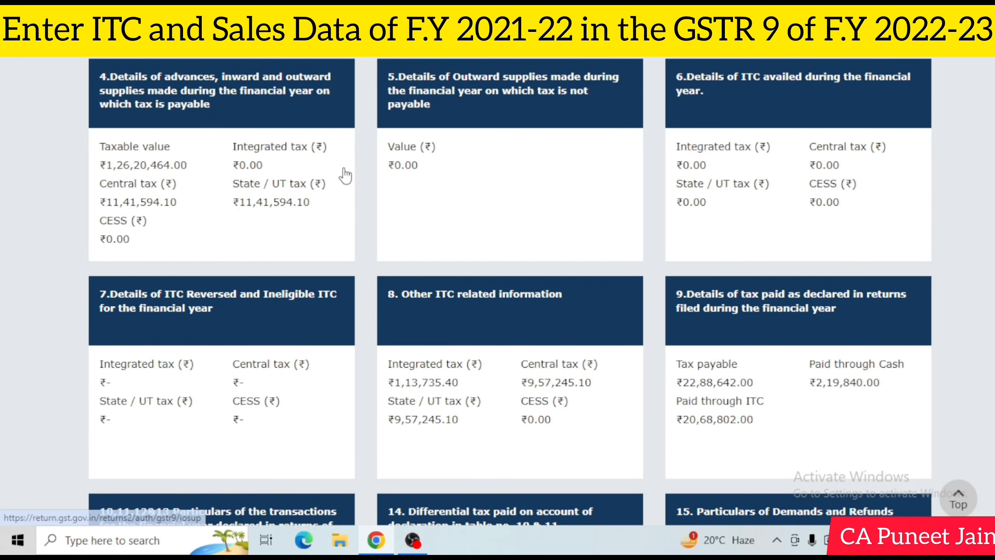
pyautogui.scroll(-2, 524, 213)
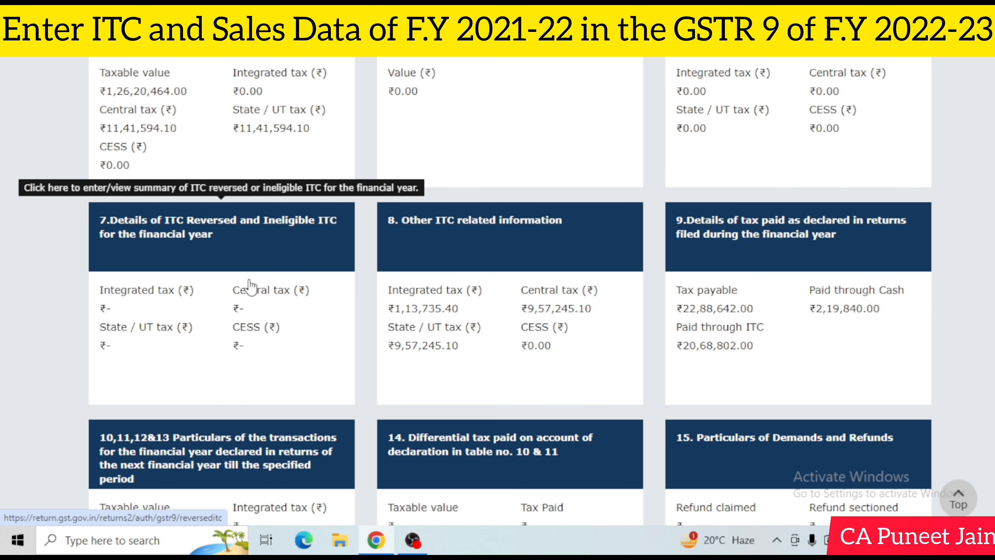
pyautogui.scroll(2, 249, 288)
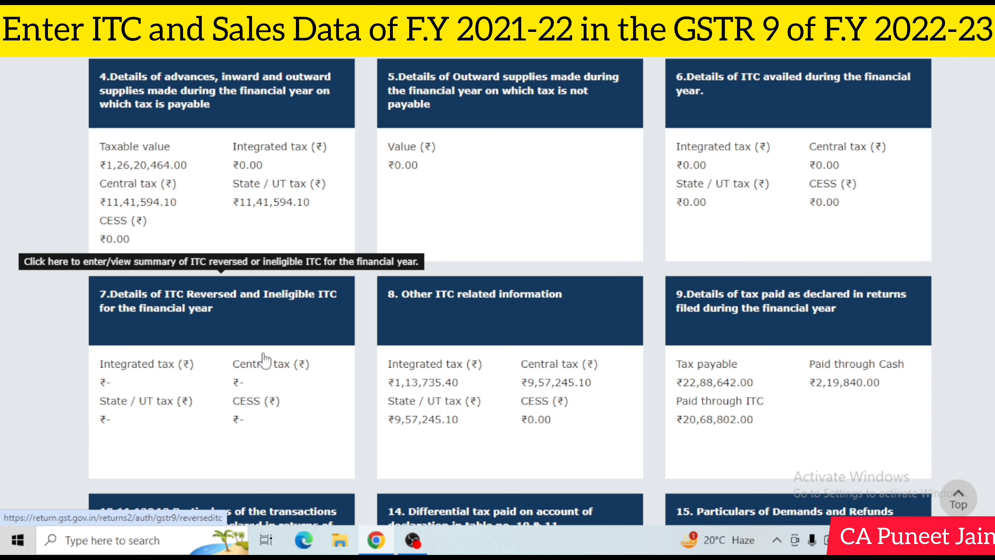
pyautogui.scroll(6, 312, 276)
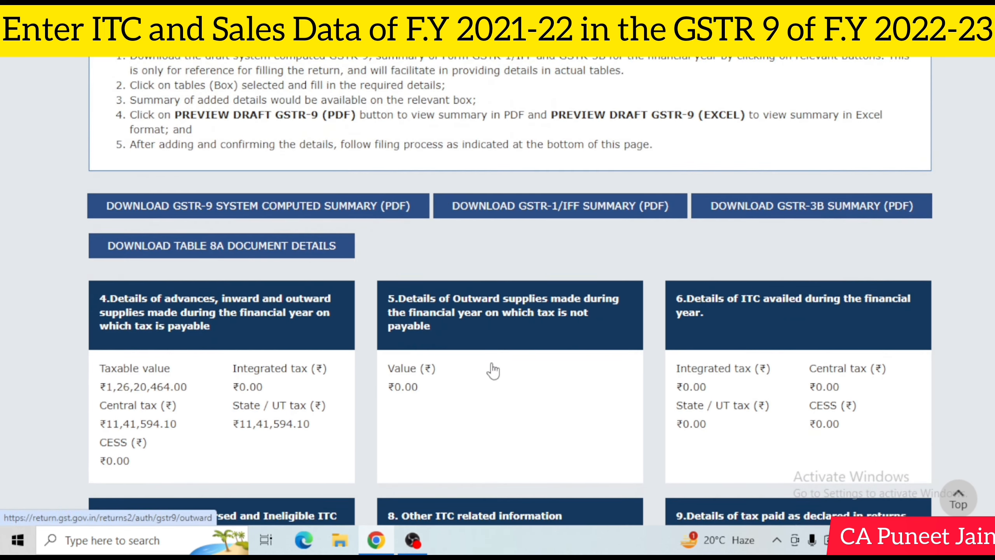
pyautogui.scroll(-1, 493, 371)
pyautogui.scroll(-2, 493, 372)
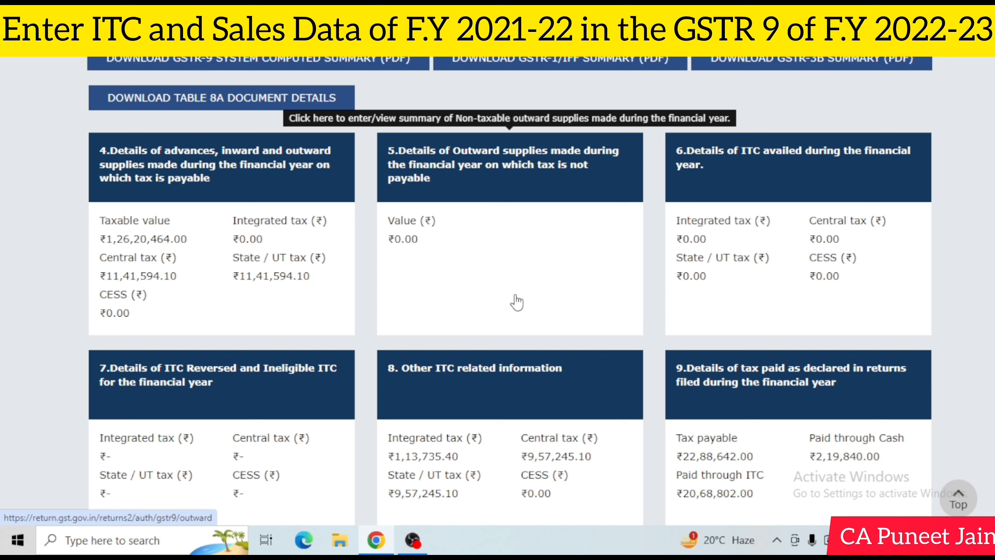
pyautogui.scroll(-6, 516, 301)
pyautogui.scroll(-2, 550, 194)
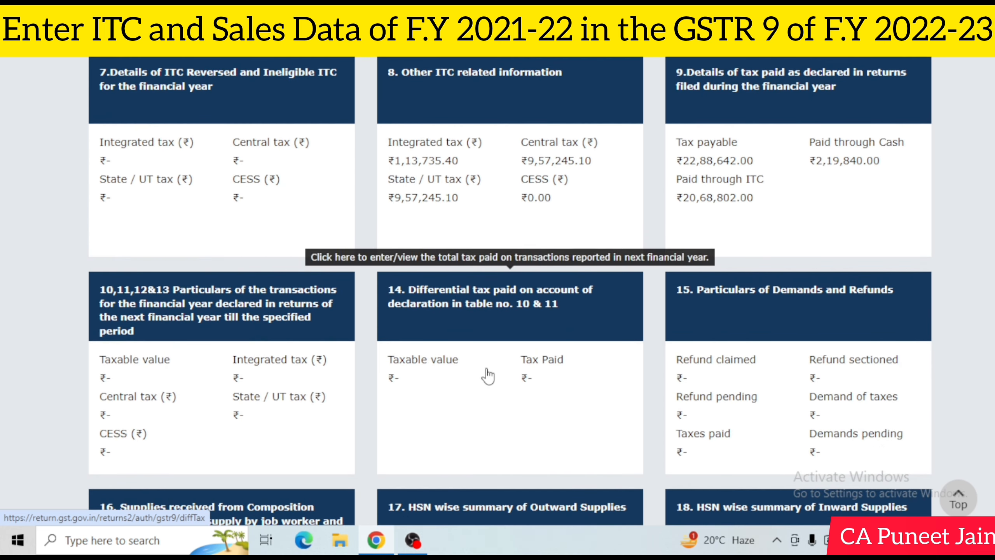
# Step: Examine row C of table 8, ITC received during the financial year but availed in the next year, and return to the dashboard
pyautogui.click(496, 200)
pyautogui.scroll(-4, 250, 236)
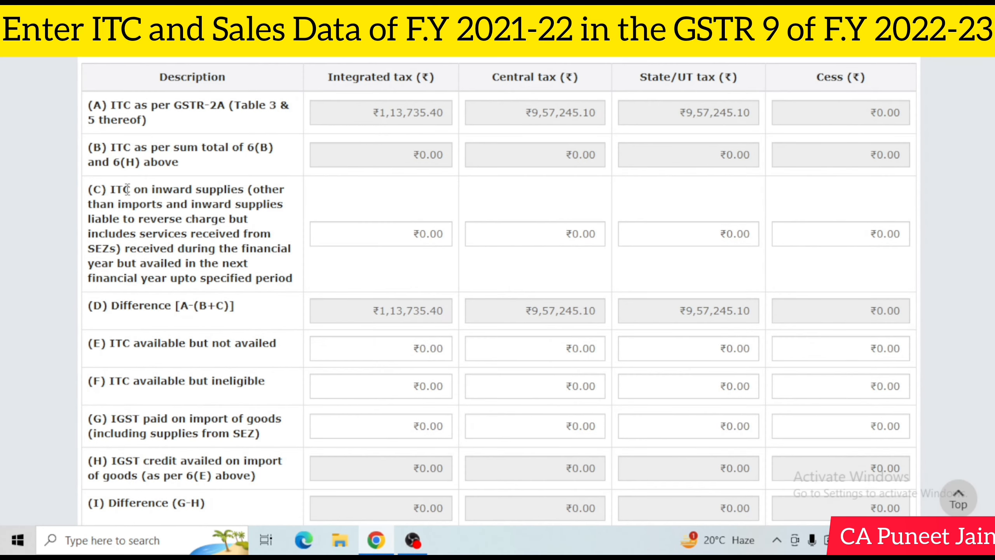
pyautogui.moveTo(127, 189); pyautogui.dragTo(216, 247)
pyautogui.click(217, 271)
pyautogui.moveTo(143, 248); pyautogui.dragTo(296, 278)
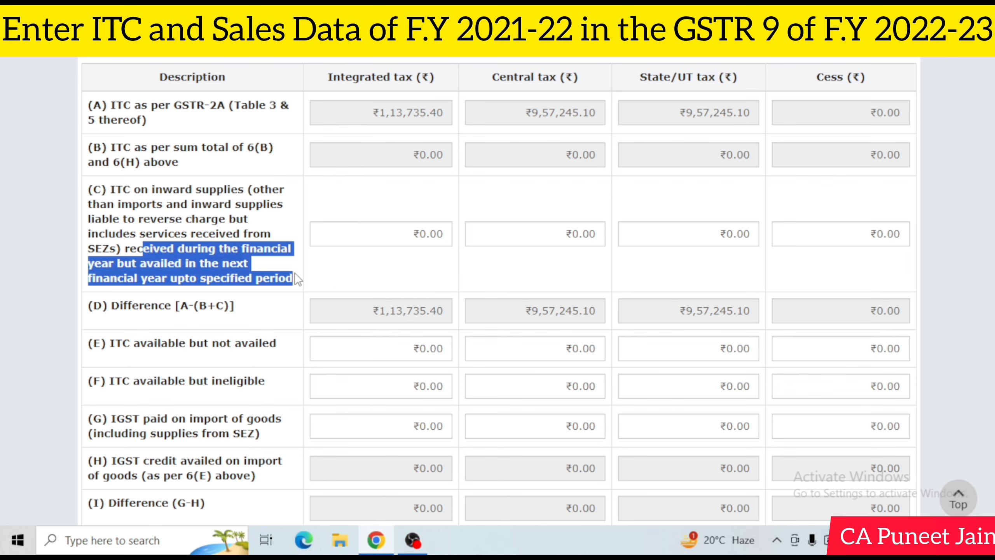
pyautogui.scroll(-3, 391, 243)
pyautogui.click(807, 465)
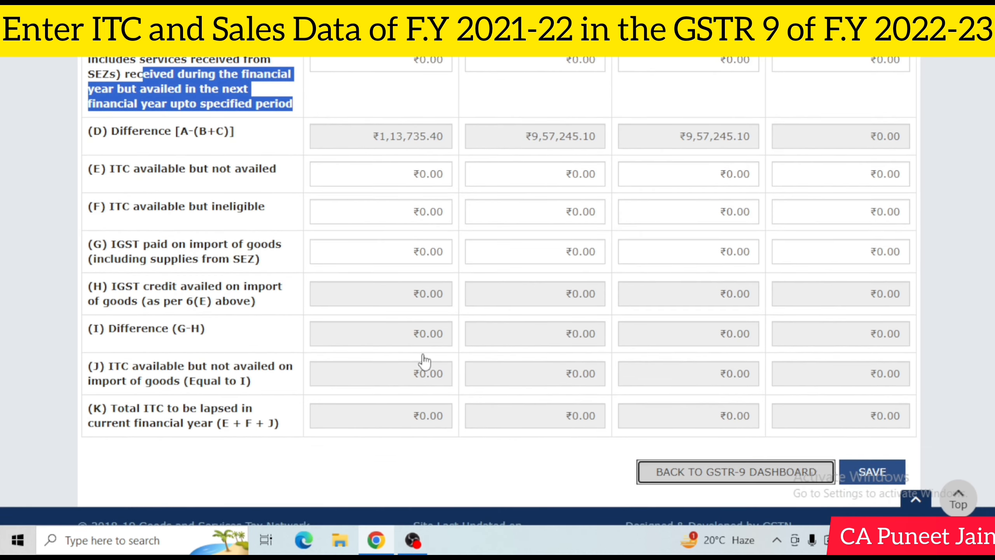
# Step: Open table 6, Details of ITC availed during the financial year, and review its rows from A to H
pyautogui.scroll(-4, 416, 322)
pyautogui.scroll(-3, 417, 322)
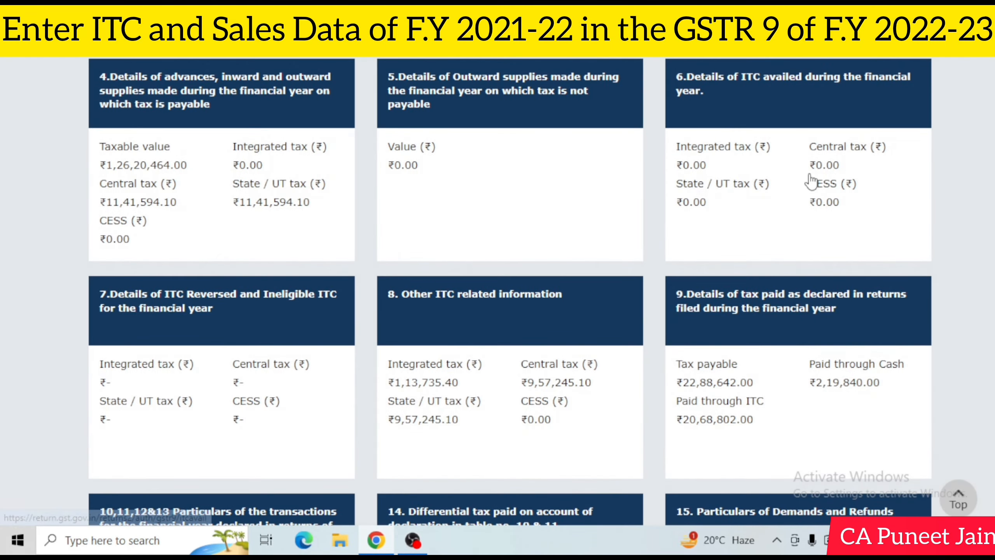
pyautogui.click(752, 184)
pyautogui.scroll(-5, 666, 232)
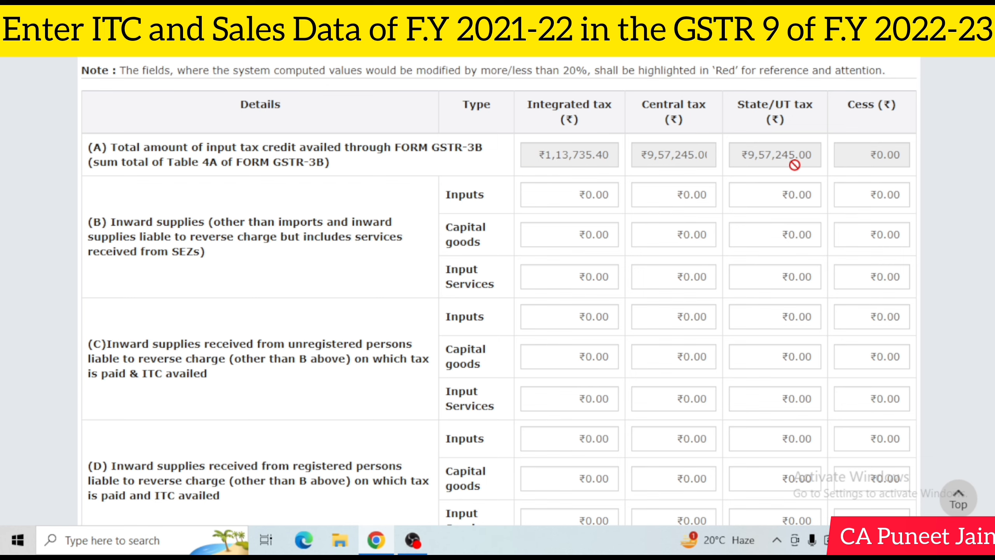
pyautogui.scroll(-3, 729, 162)
pyautogui.scroll(-2, 517, 117)
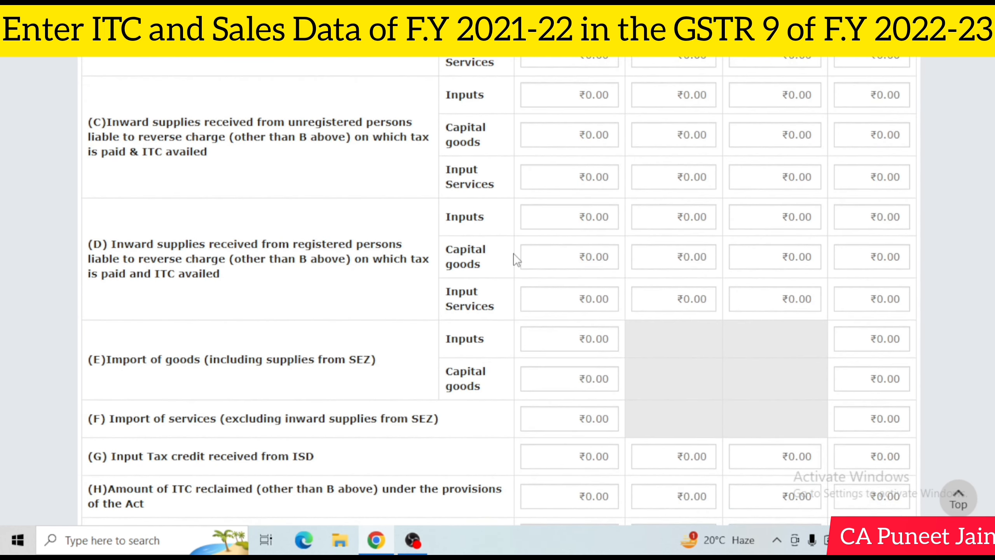
pyautogui.scroll(2, 513, 253)
pyautogui.scroll(4, 526, 252)
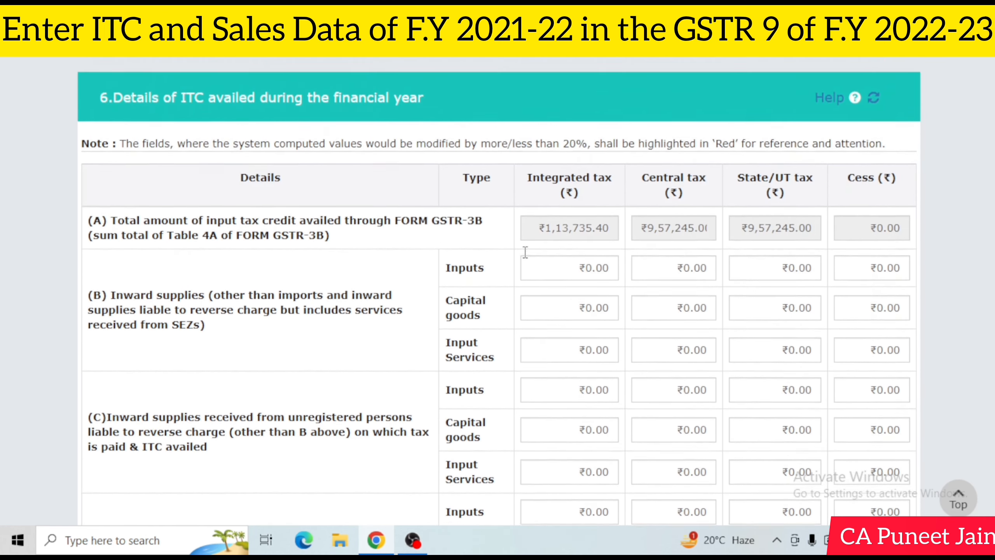
# Step: Set the integrated tax for Inputs in row B, Inward supplies, to ₹1,00,000
pyautogui.scroll(-2, 564, 287)
pyautogui.click(587, 191)
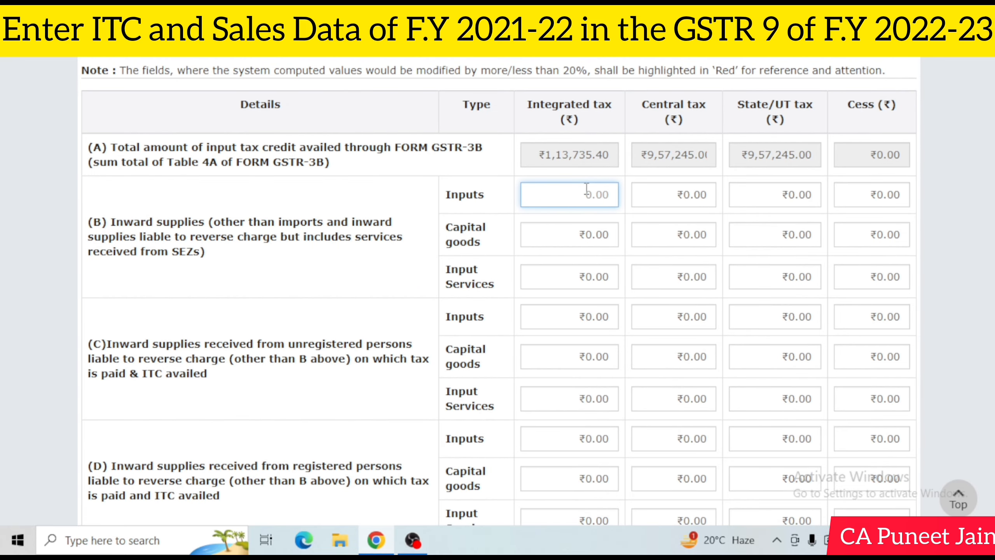
pyautogui.press('BackSpace')
pyautogui.press('BackSpace')
pyautogui.press('BackSpace')
pyautogui.press('BackSpace')
pyautogui.write('1,00,000')
# Step: Set the central tax for Inputs in row B, Inward supplies, to ₹9,00,000
pyautogui.click(633, 195)
pyautogui.press('BackSpace')
pyautogui.press('BackSpace')
pyautogui.press('BackSpace')
pyautogui.press('BackSpace')
pyautogui.write('9')
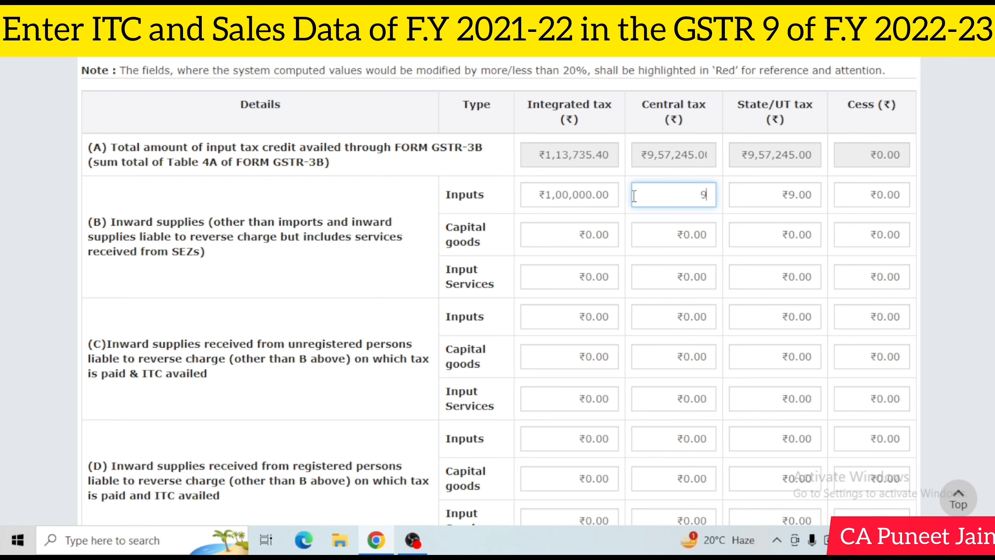
pyautogui.write('00000')
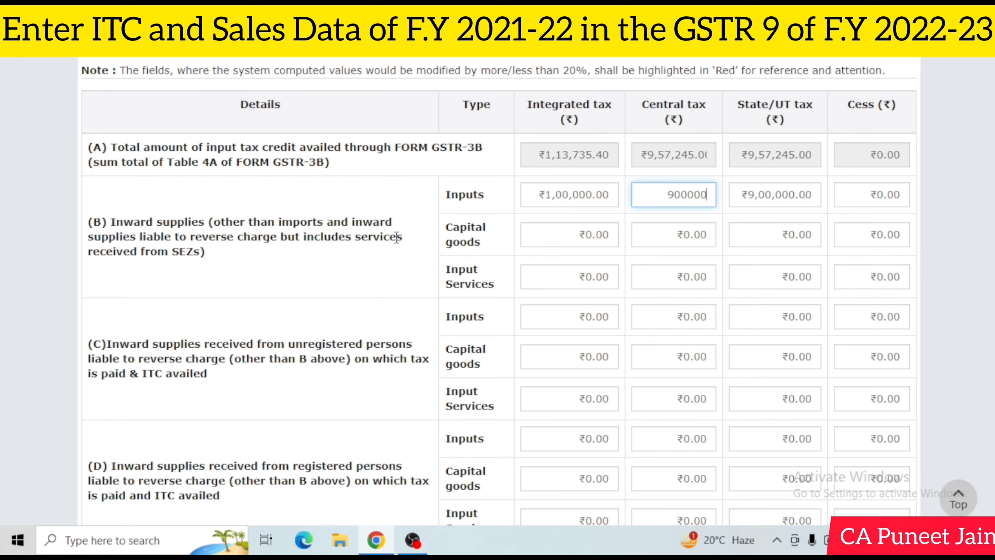
# Step: Check the sub-total, difference and total ITC rows of table 6 against the GSTR-3B credit in row A
pyautogui.scroll(-10, 569, 281)
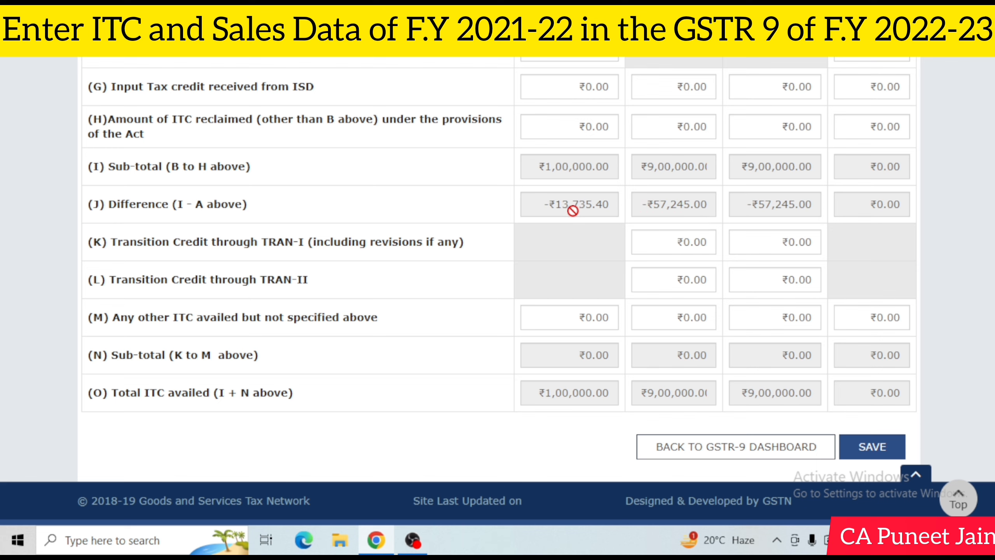
pyautogui.scroll(10, 573, 211)
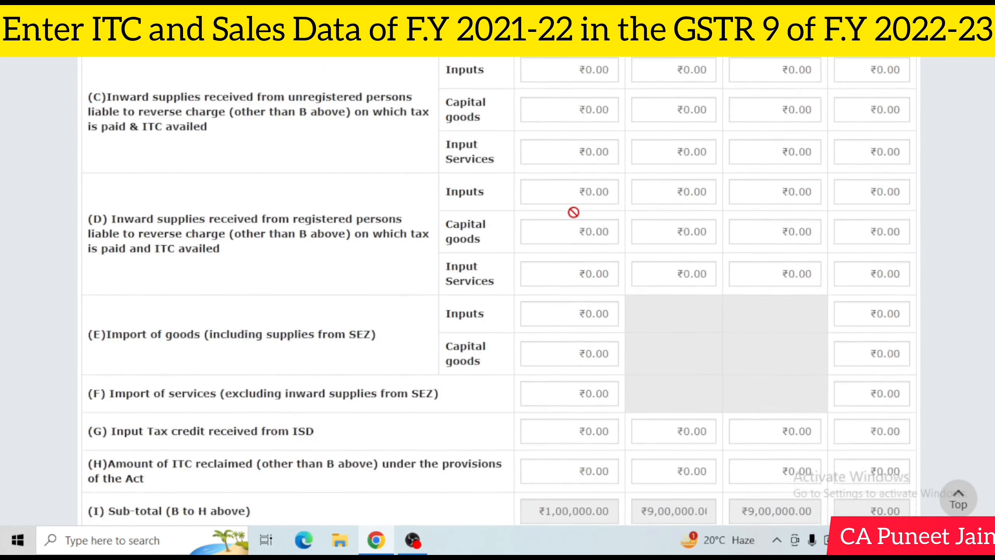
pyautogui.scroll(8, 545, 235)
pyautogui.scroll(-4, 545, 231)
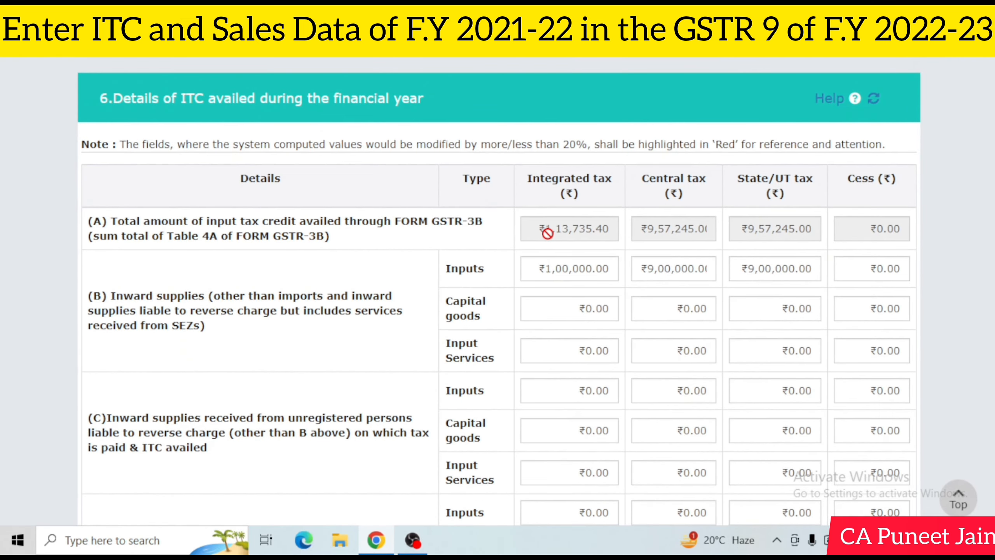